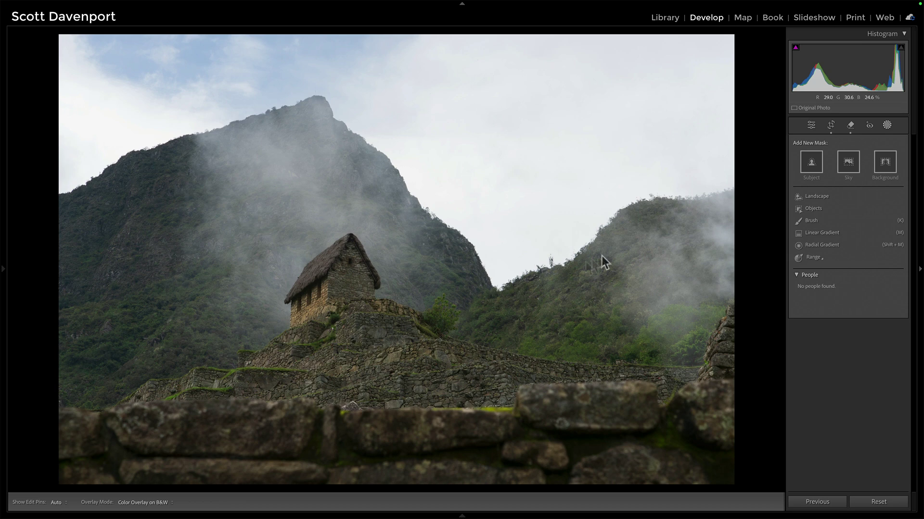
Create Mask 1 as a single Landscape mask combining Sky and Mountains.
{"action": "left_click", "coordinate": [817, 197]}
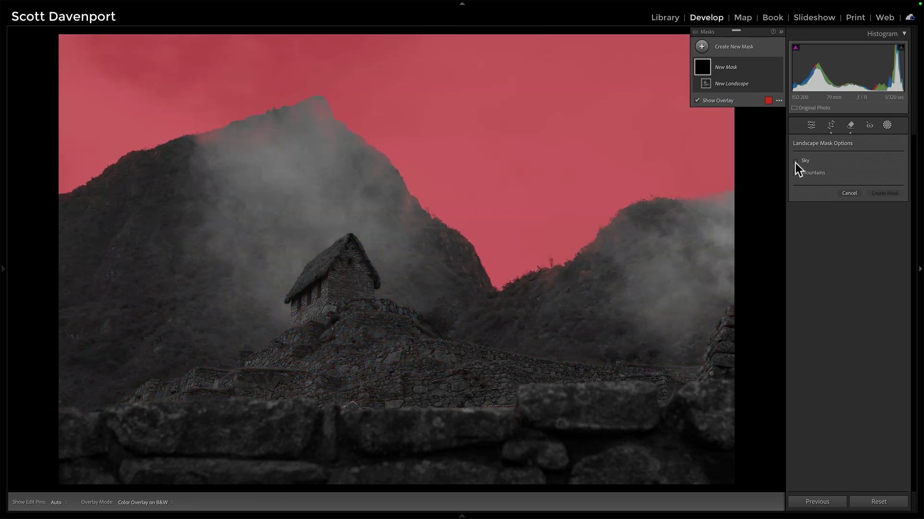
{"action": "left_click", "coordinate": [795, 162]}
{"action": "left_click", "coordinate": [795, 173]}
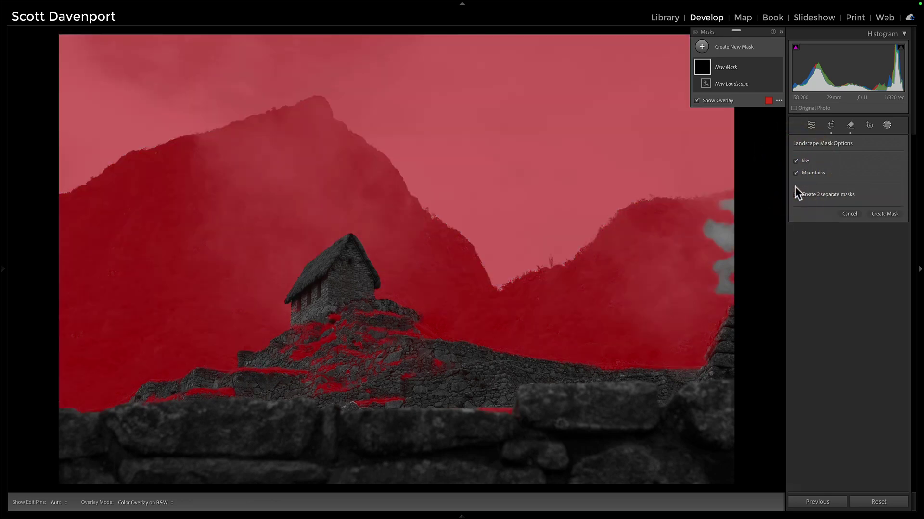
{"action": "left_click", "coordinate": [795, 194]}
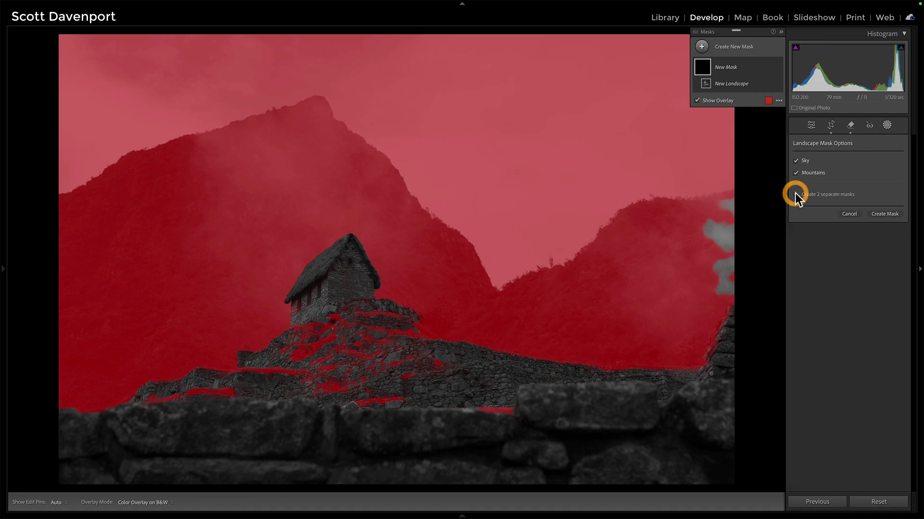
{"action": "left_click", "coordinate": [884, 213]}
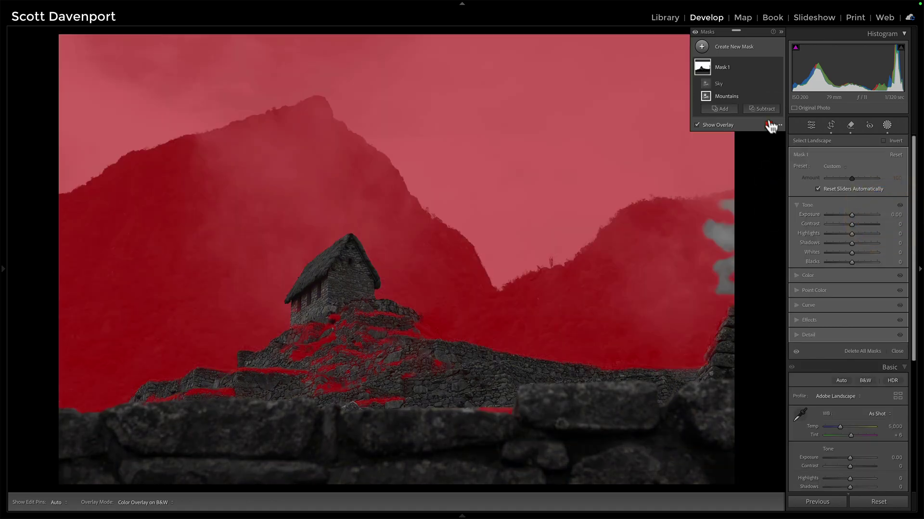
{"action": "left_click", "coordinate": [759, 108]}
With a smaller subtract brush, erase Mask 1 from the stones below the hut.
{"action": "left_click", "coordinate": [766, 206]}
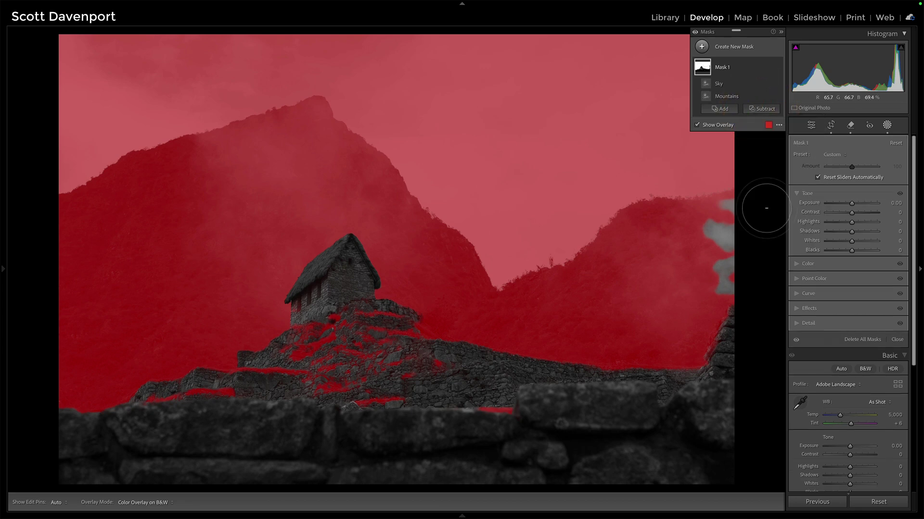
{"action": "key", "text": "bracketleft"}
{"action": "key", "text": "h"}
{"action": "mouse_move", "coordinate": [374, 327]}
{"action": "left_mouse_down"}
{"action": "mouse_move", "coordinate": [397, 339]}
{"action": "mouse_move", "coordinate": [336, 331]}
{"action": "mouse_move", "coordinate": [201, 404]}
{"action": "mouse_move", "coordinate": [313, 365]}
{"action": "mouse_move", "coordinate": [348, 383]}
{"action": "mouse_move", "coordinate": [498, 414]}
{"action": "mouse_move", "coordinate": [399, 377]}
{"action": "left_mouse_up"}
{"action": "key", "text": "h"}
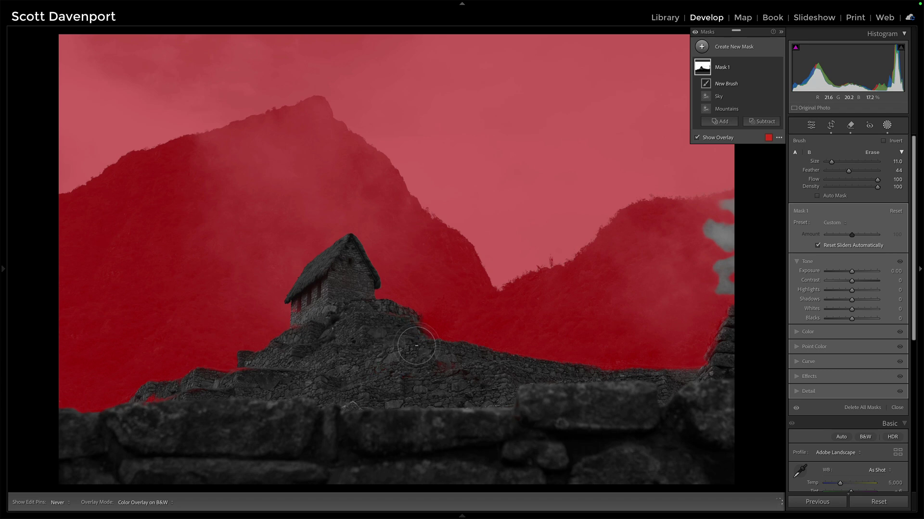
Brush extra mask coverage near the right hillside, then invert Mask 1 onto the hut and ruins.
{"action": "left_click", "coordinate": [719, 121]}
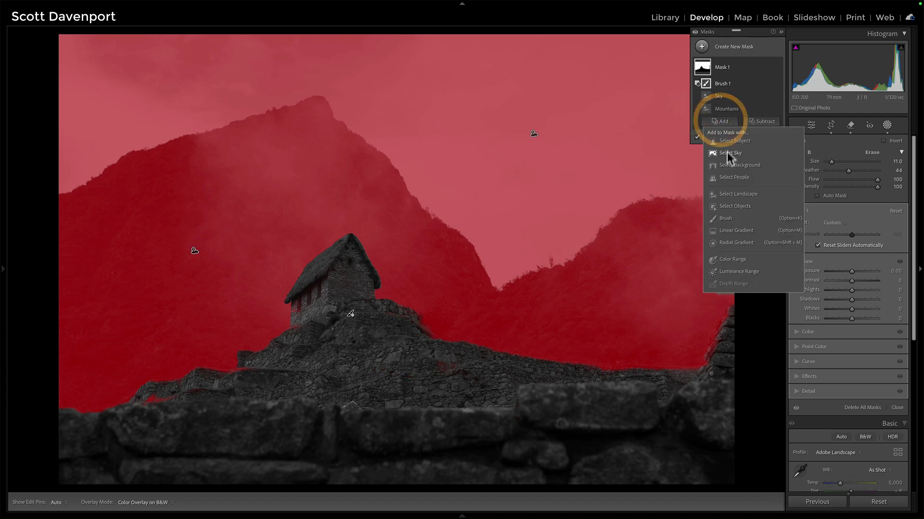
{"action": "left_click", "coordinate": [724, 219]}
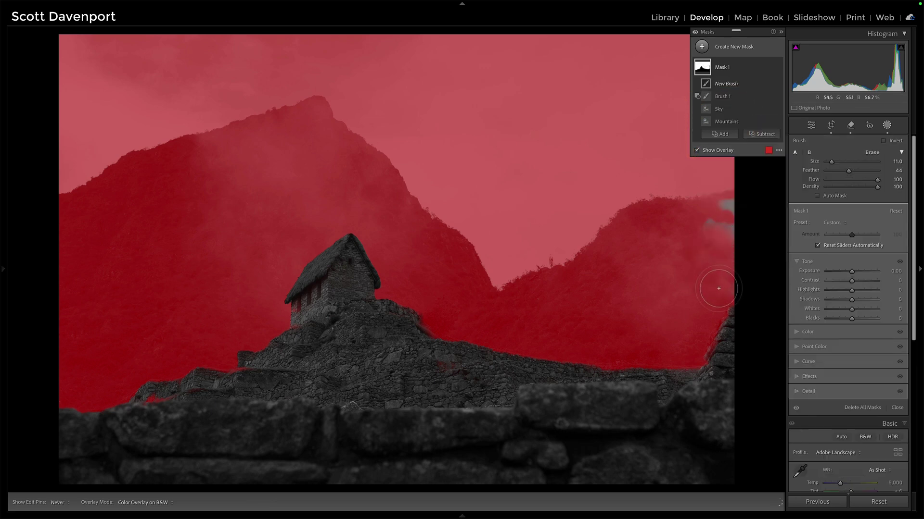
{"action": "key", "text": "h"}
{"action": "left_click_drag", "start_coordinate": [713, 206], "coordinate": [728, 217]}
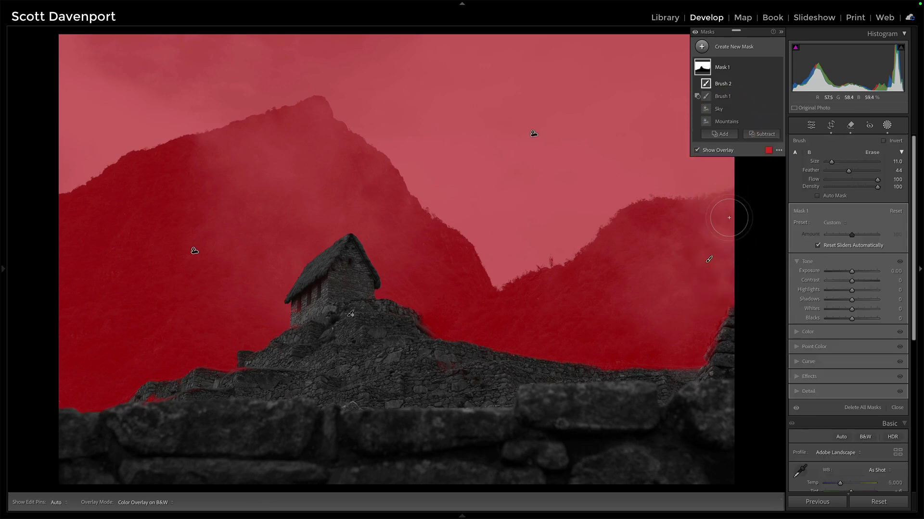
{"action": "left_click", "coordinate": [768, 67]}
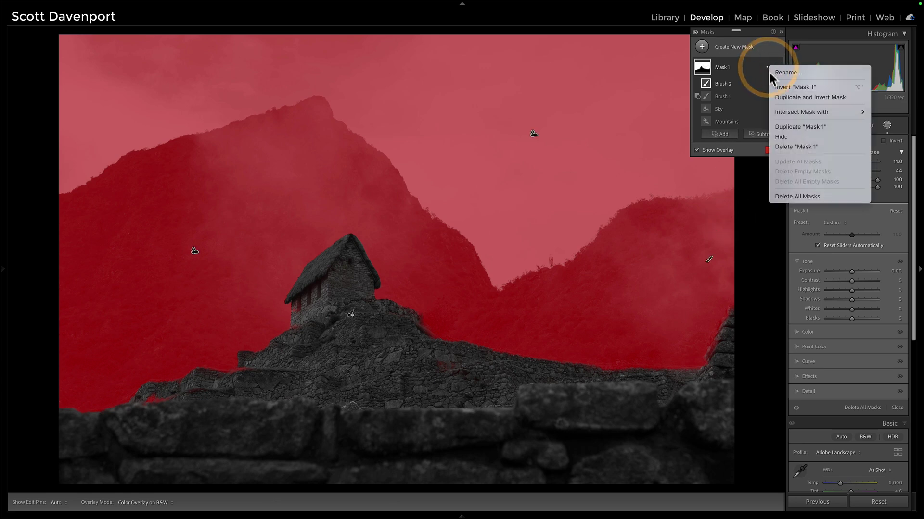
{"action": "left_click", "coordinate": [775, 88]}
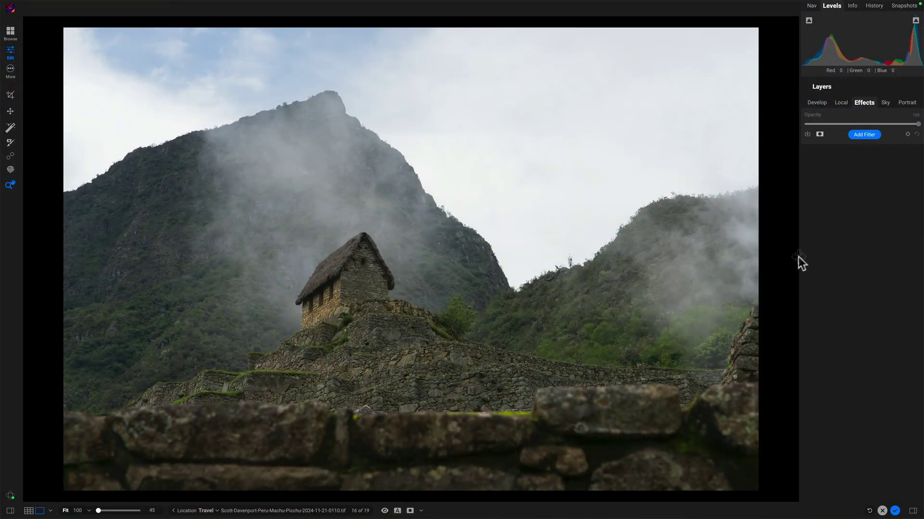
In ON1's Effects tab, open Add Filter to show the Filters browser with AI mask targets.
{"action": "left_click", "coordinate": [864, 135]}
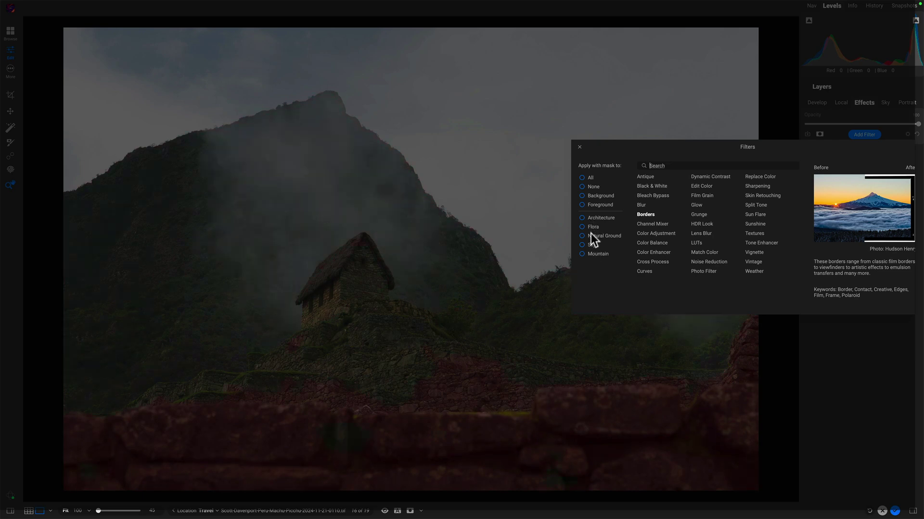
Toggle the Mountain, Natural Ground and Architecture mask targets to compare, then close Filters unused.
{"action": "left_click", "coordinate": [590, 253]}
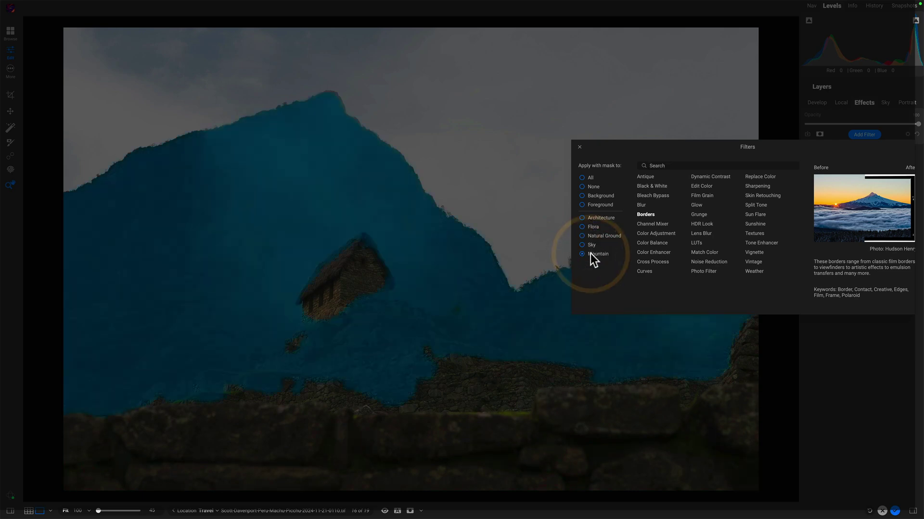
{"action": "left_click", "coordinate": [594, 235]}
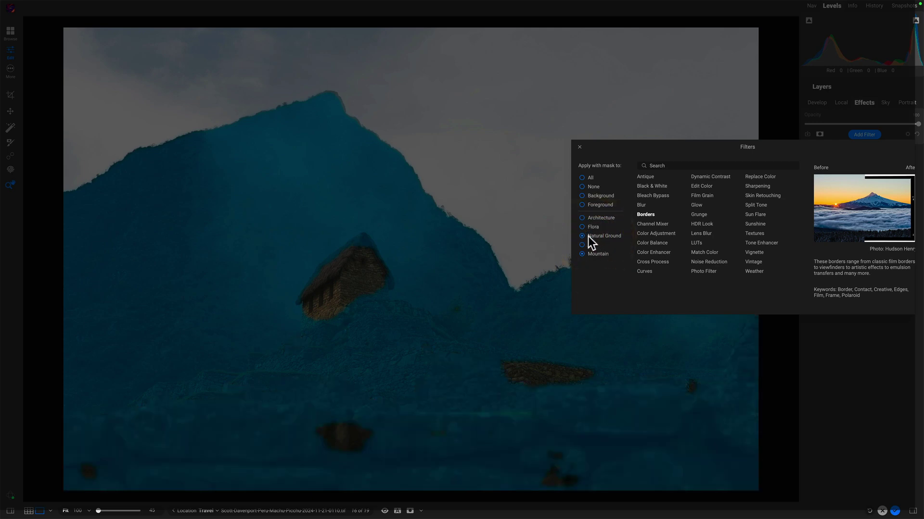
{"action": "left_click", "coordinate": [587, 236]}
{"action": "left_click", "coordinate": [588, 218]}
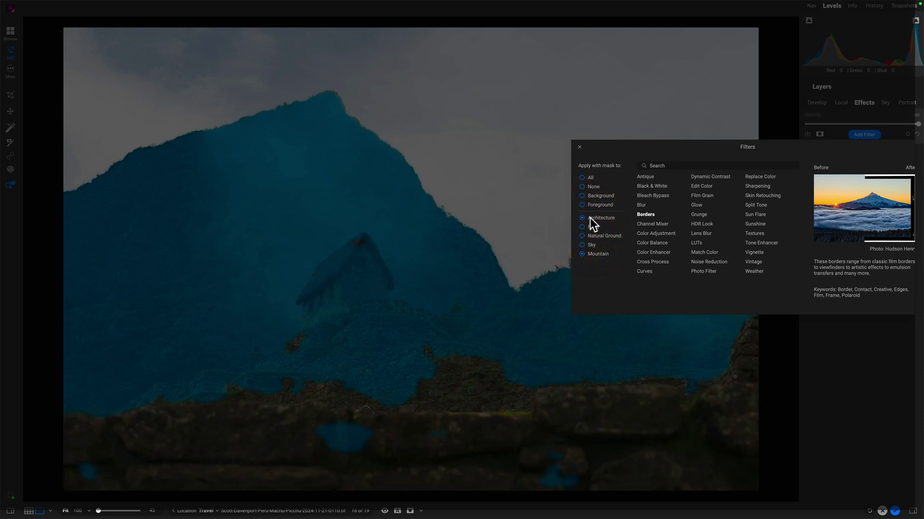
{"action": "left_click", "coordinate": [593, 253]}
{"action": "left_click", "coordinate": [593, 235]}
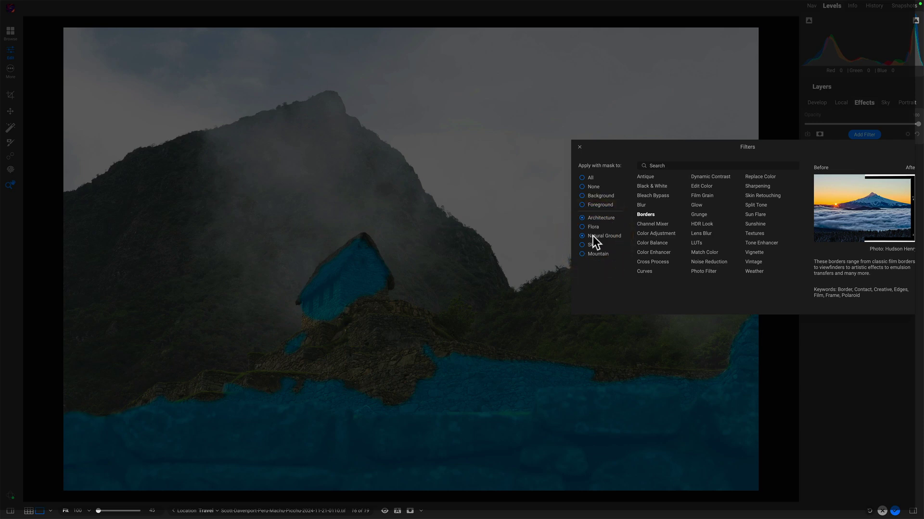
{"action": "left_click", "coordinate": [579, 147]}
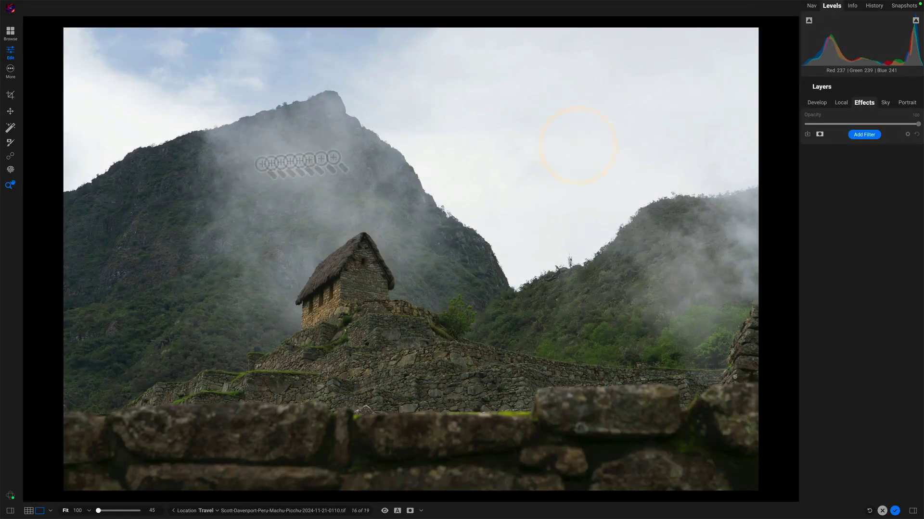
With the AI Masking brush, add the stone hut and terrace wall to the mask.
{"action": "left_click", "coordinate": [10, 128]}
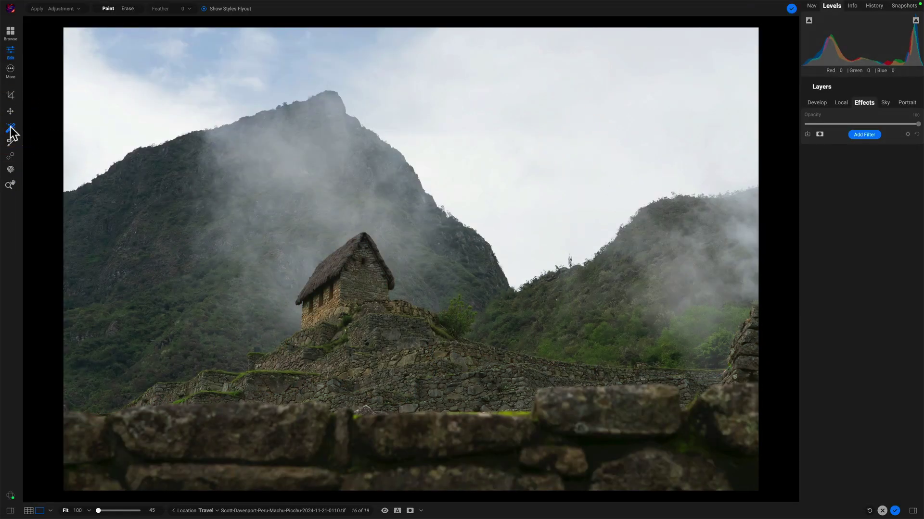
{"action": "left_click_drag", "start_coordinate": [148, 207], "coordinate": [237, 222]}
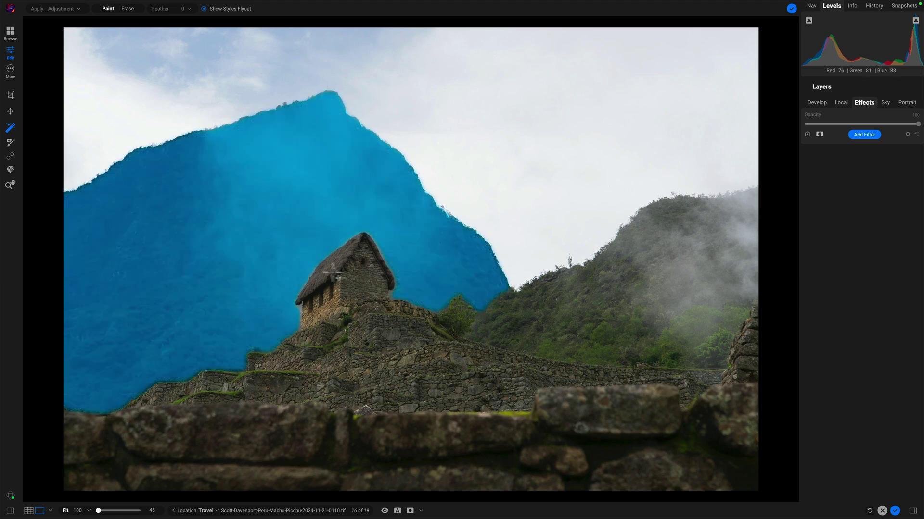
{"action": "left_click", "coordinate": [350, 276]}
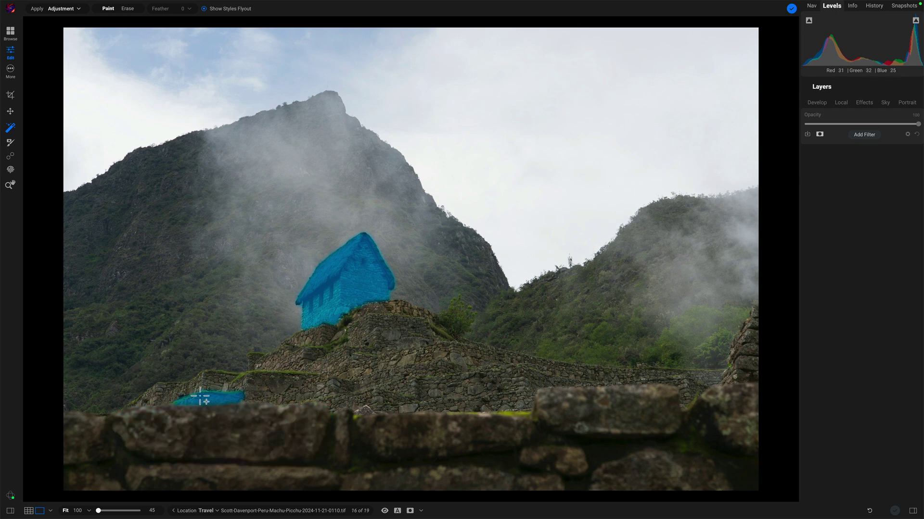
{"action": "left_click", "coordinate": [256, 392]}
{"action": "left_click", "coordinate": [230, 394]}
{"action": "left_click", "coordinate": [346, 318]}
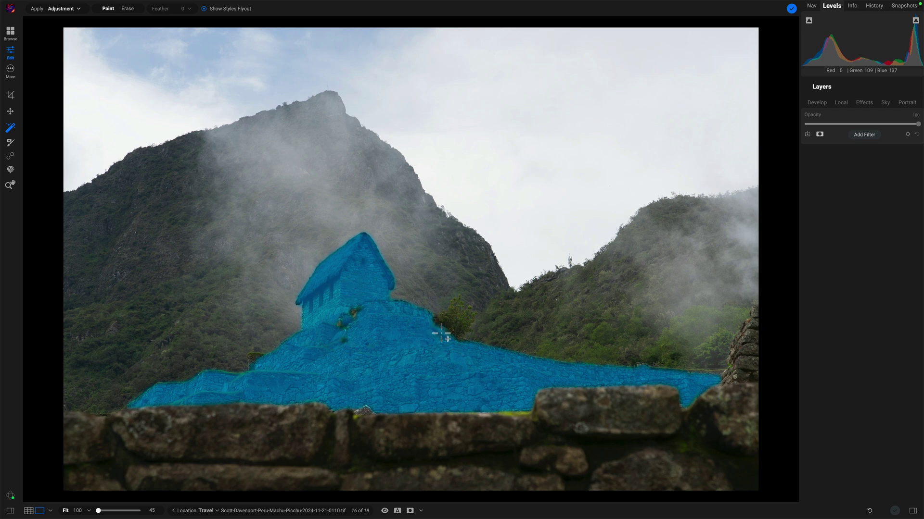
Add the right rock pillar, lower-left foreground rocks and remaining foreground rocks and crevices.
{"action": "mouse_move", "coordinate": [767, 300]}
{"action": "left_mouse_down"}
{"action": "mouse_move", "coordinate": [760, 409]}
{"action": "mouse_move", "coordinate": [717, 412]}
{"action": "left_mouse_up"}
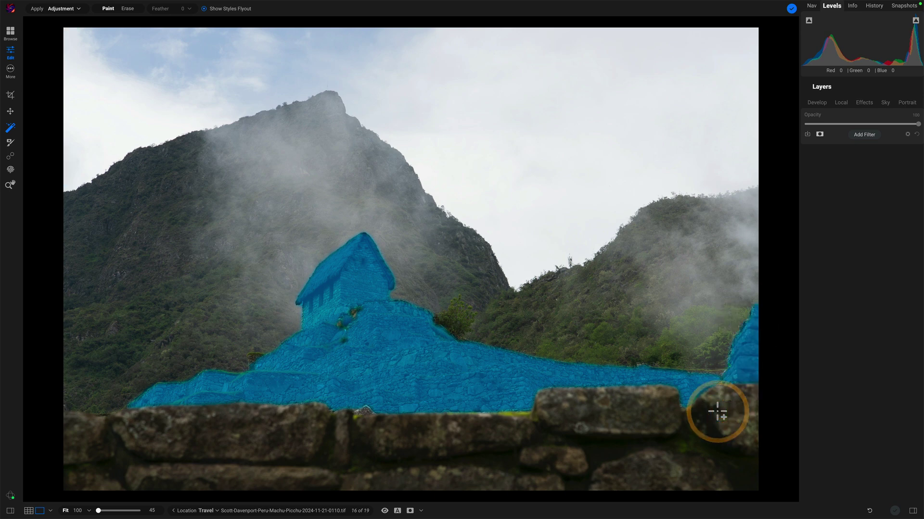
{"action": "left_click_drag", "start_coordinate": [52, 404], "coordinate": [447, 498]}
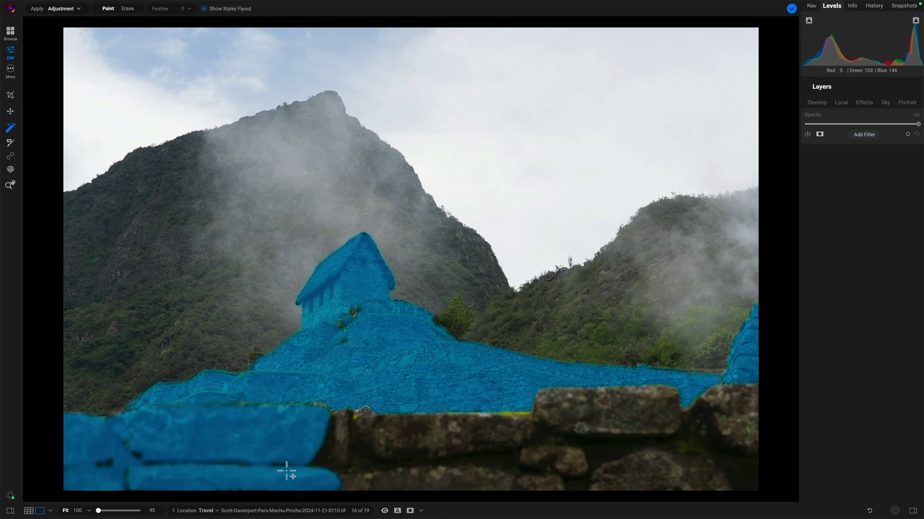
{"action": "left_click", "coordinate": [605, 415]}
{"action": "left_click", "coordinate": [605, 416]}
{"action": "left_click", "coordinate": [725, 408]}
{"action": "left_click", "coordinate": [678, 451]}
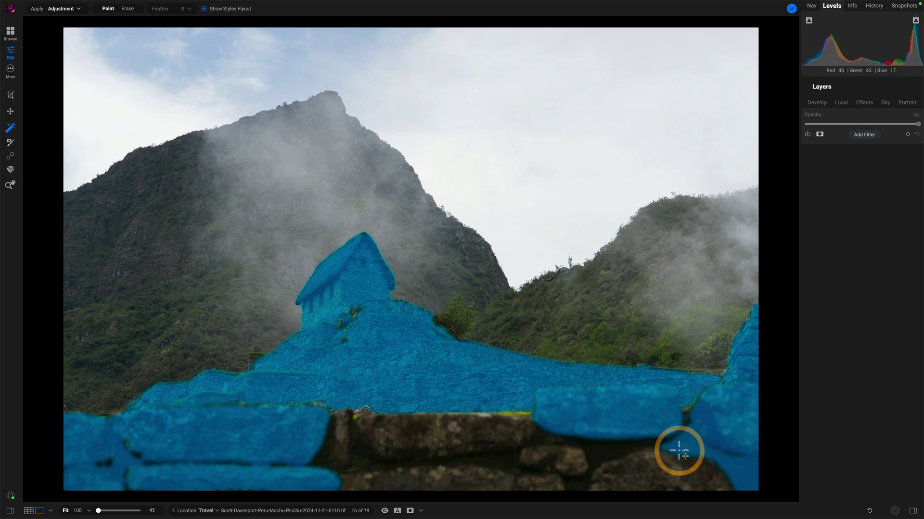
{"action": "left_click", "coordinate": [651, 470]}
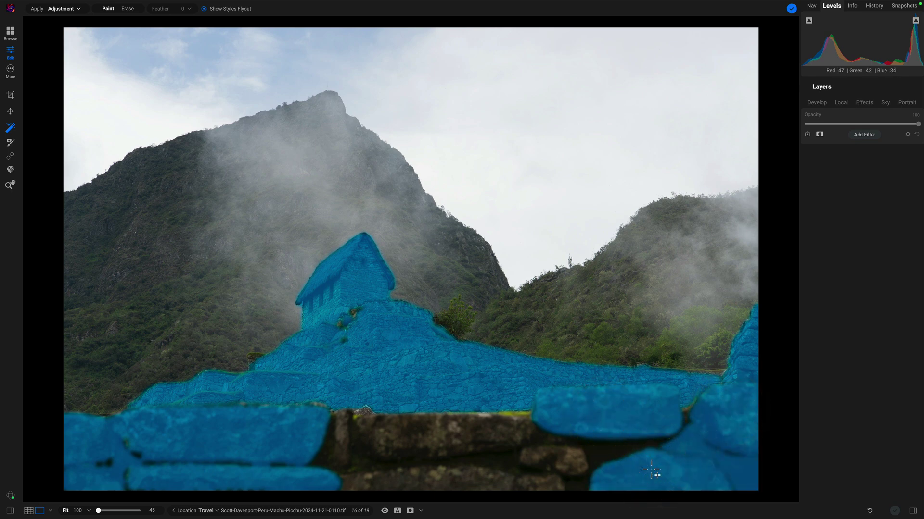
{"action": "left_click", "coordinate": [490, 432]}
{"action": "left_click", "coordinate": [540, 457]}
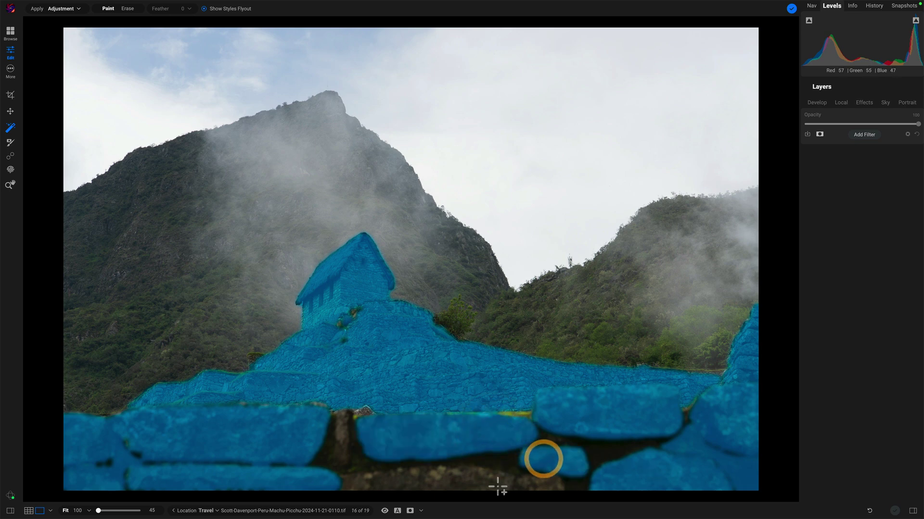
{"action": "left_click", "coordinate": [497, 486]}
{"action": "left_click", "coordinate": [365, 465]}
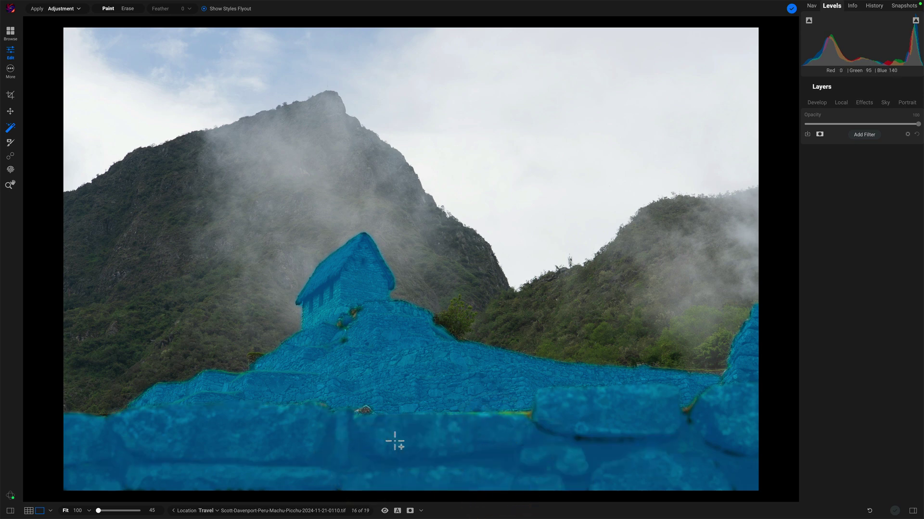
Add a Natural Dynamic Contrast filter to the masked stone architecture.
{"action": "right_click", "coordinate": [396, 431]}
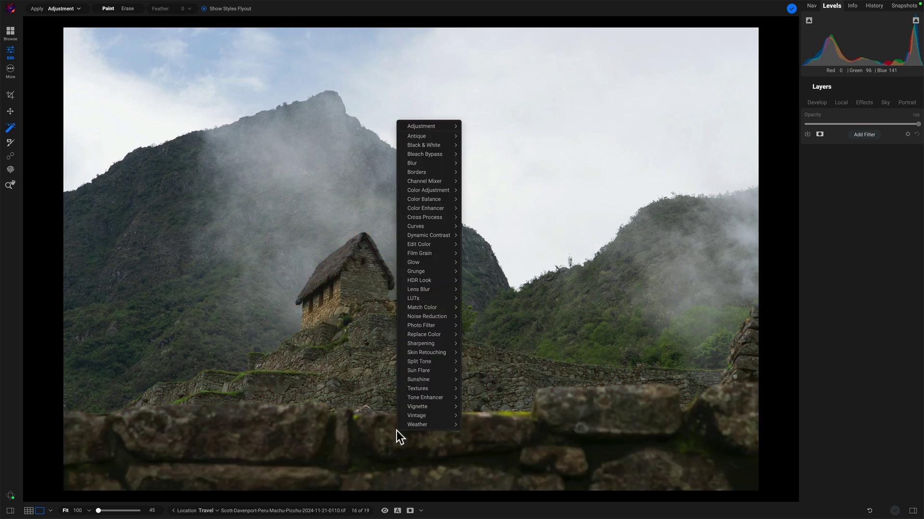
{"action": "mouse_move", "coordinate": [428, 238]}
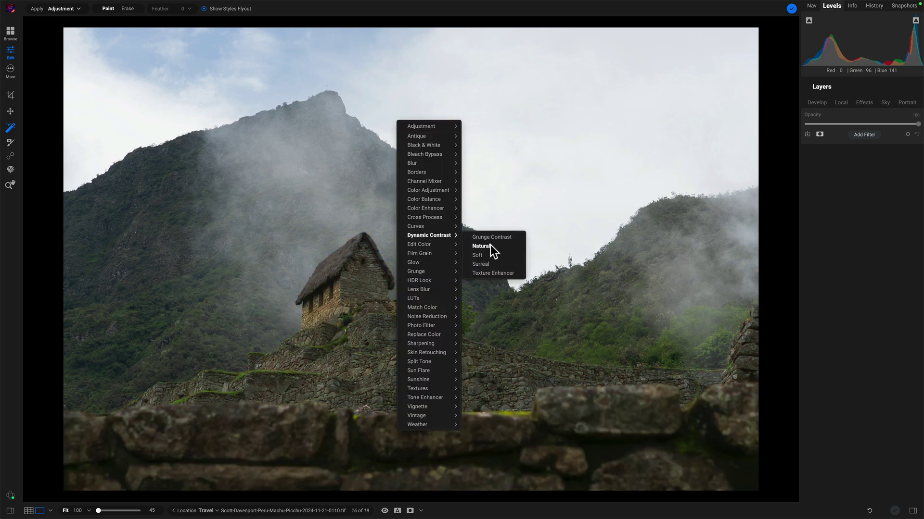
{"action": "left_click", "coordinate": [489, 244]}
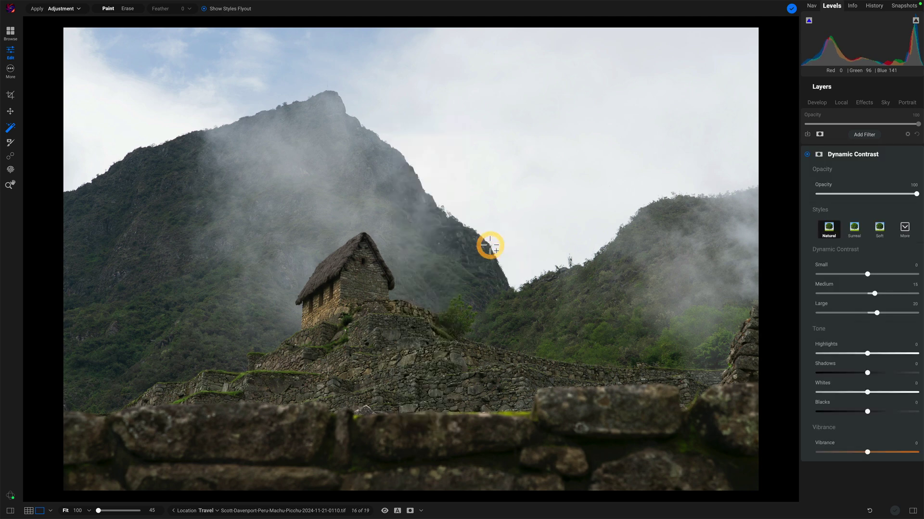
Show the filter's mask as a red overlay and paint extra mask onto the house wall.
{"action": "left_click", "coordinate": [818, 154]}
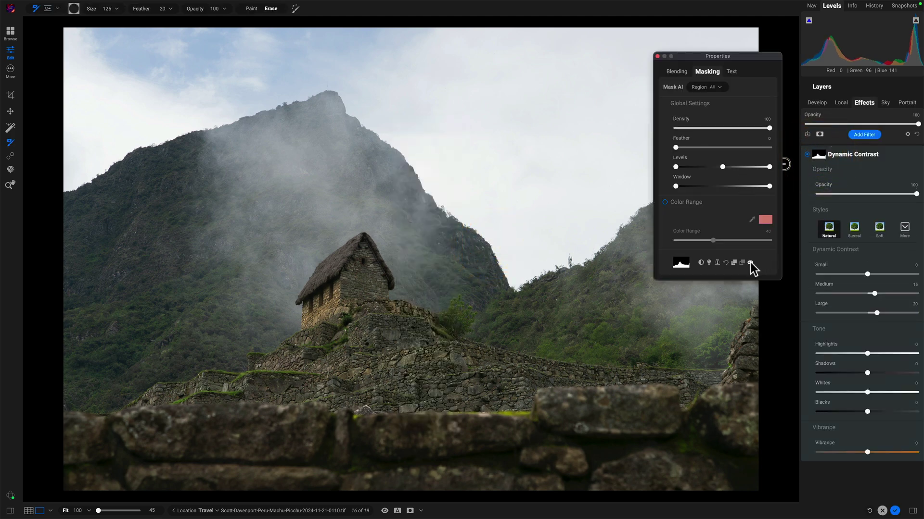
{"action": "left_click", "coordinate": [750, 263]}
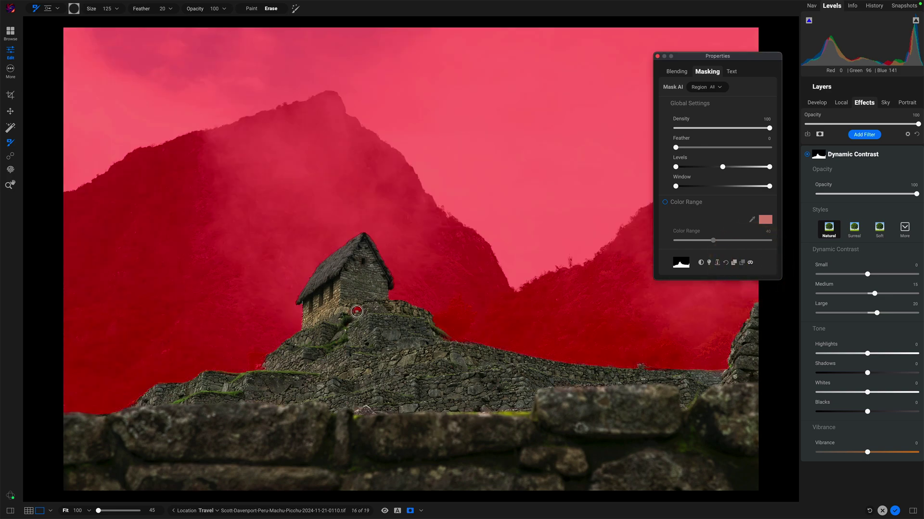
{"action": "key", "text": "shift+x"}
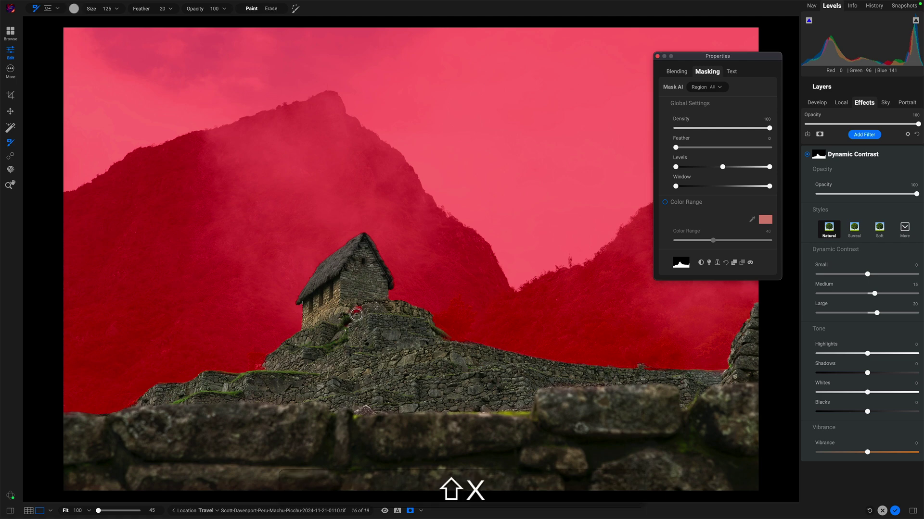
{"action": "left_click", "coordinate": [356, 314]}
{"action": "left_click", "coordinate": [357, 309]}
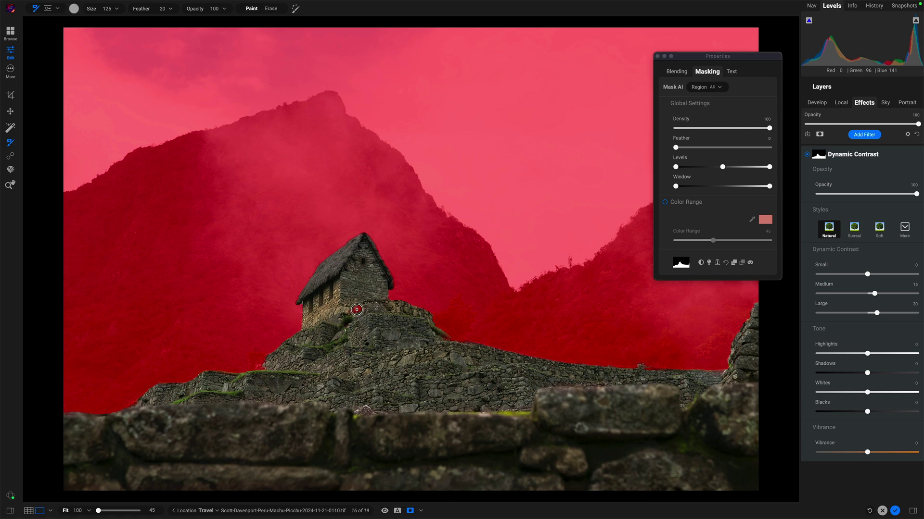
{"action": "left_click", "coordinate": [356, 311]}
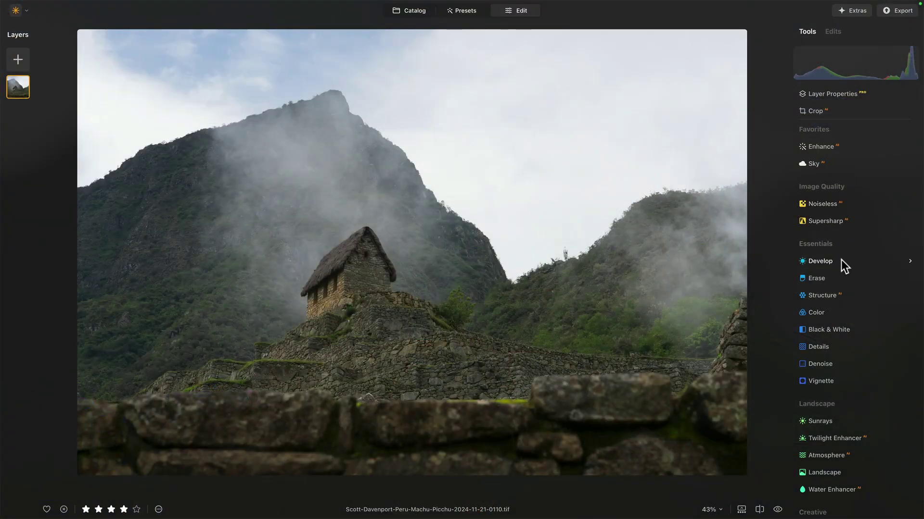
{"action": "scroll", "coordinate": [841, 260], "scroll_direction": "down", "scroll_amount": 5}
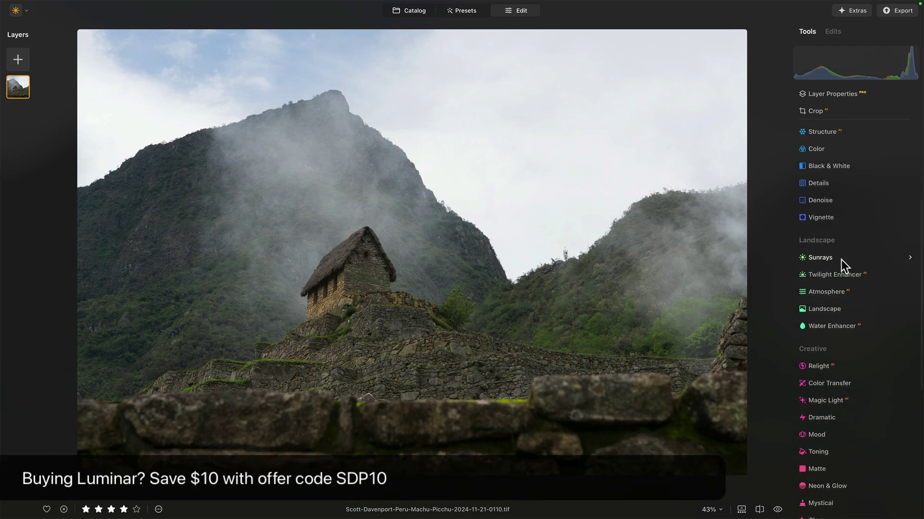
Open Luminar Neo's Structure tool, switch to Masking and run Mask AI scene detection.
{"action": "scroll", "coordinate": [841, 259], "scroll_direction": "down", "scroll_amount": 4}
{"action": "scroll", "coordinate": [840, 260], "scroll_direction": "up", "scroll_amount": 5}
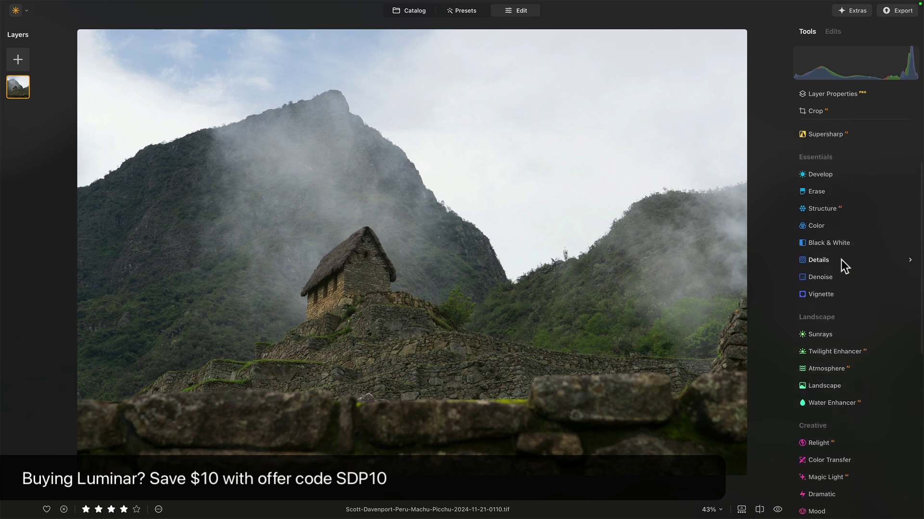
{"action": "left_click", "coordinate": [827, 208]}
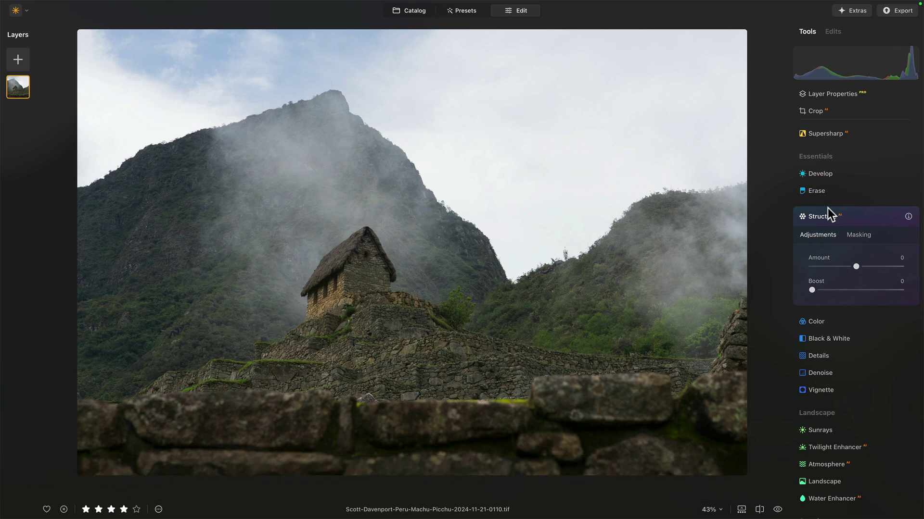
{"action": "left_click", "coordinate": [856, 234]}
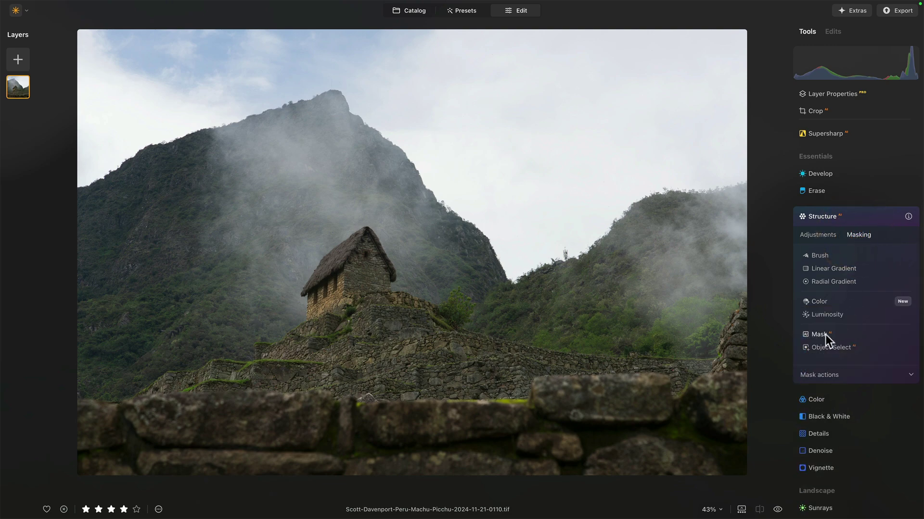
{"action": "left_click", "coordinate": [818, 334]}
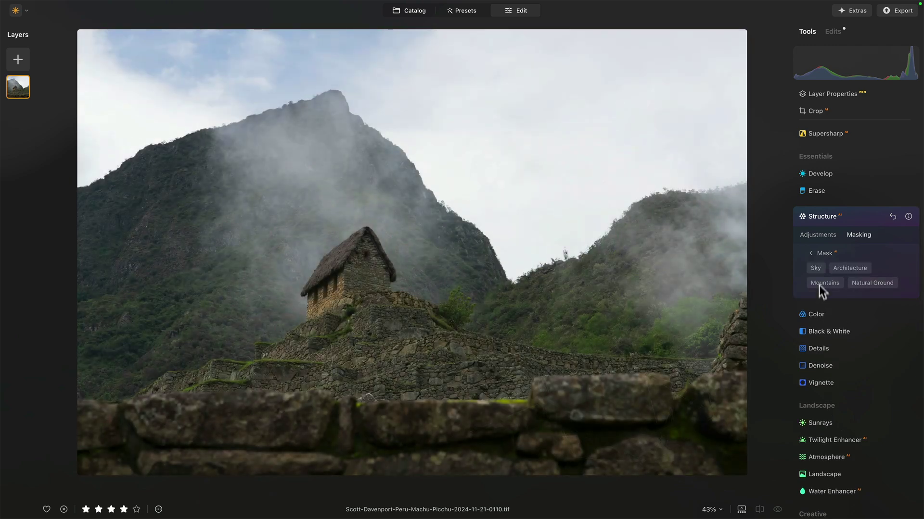
Mask Architecture, compare adding Natural Ground, Mountains and Sky, keep only architecture, then go back.
{"action": "left_click", "coordinate": [845, 267]}
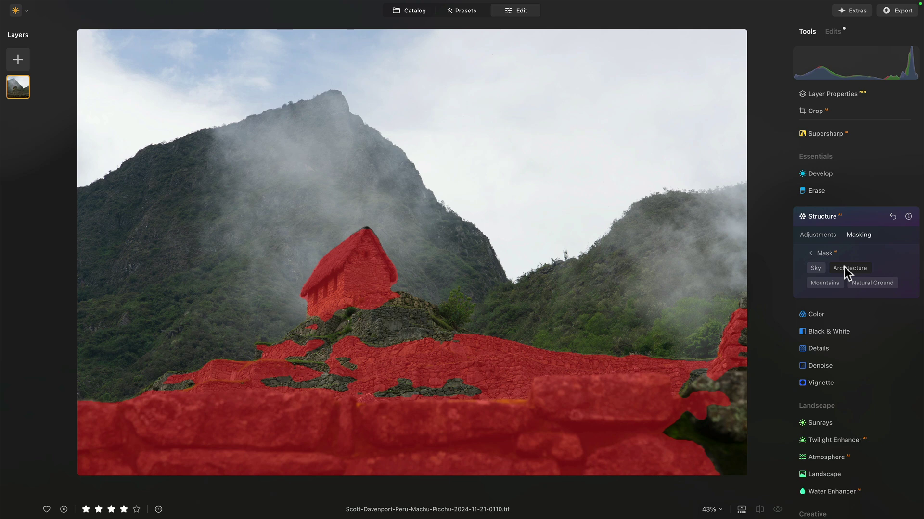
{"action": "left_click", "coordinate": [861, 284]}
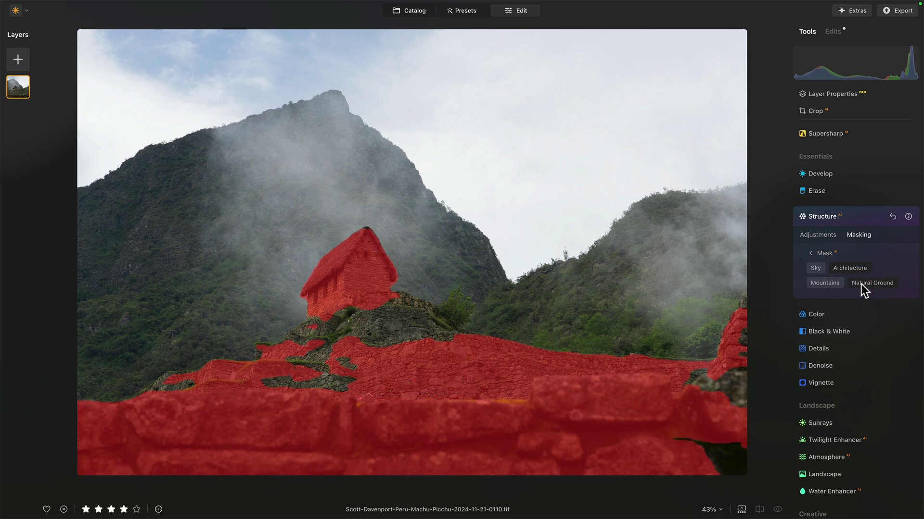
{"action": "left_click", "coordinate": [832, 284]}
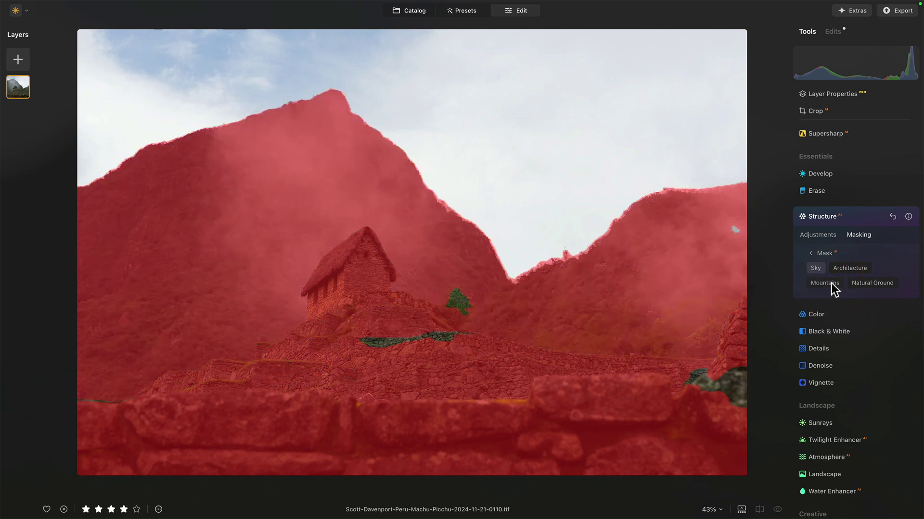
{"action": "left_click", "coordinate": [831, 284]}
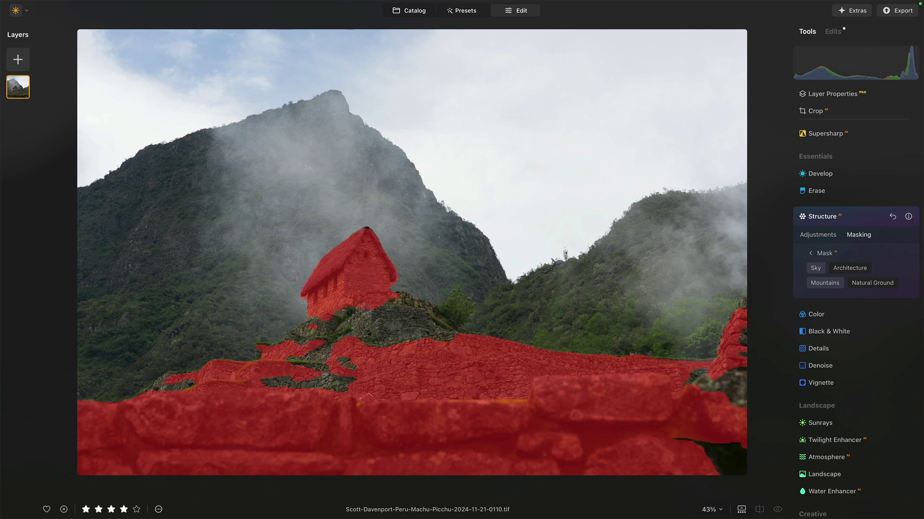
{"action": "left_click", "coordinate": [816, 270]}
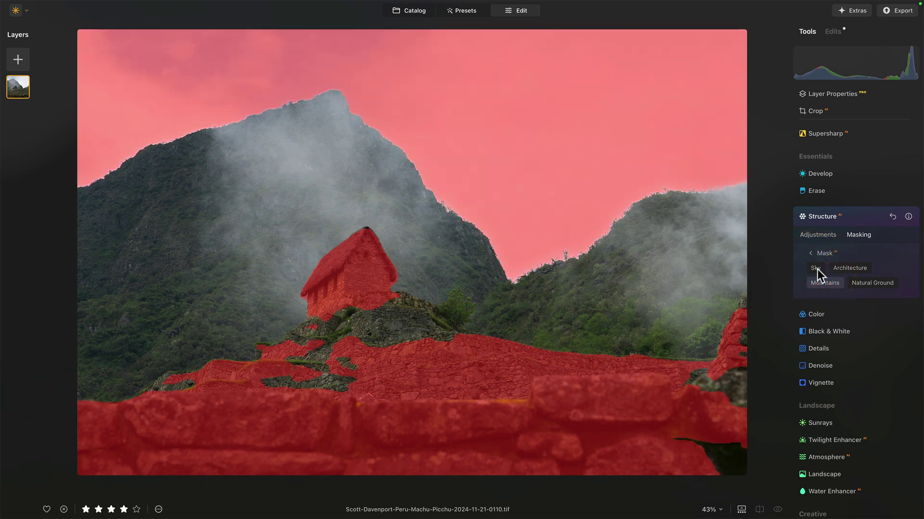
{"action": "left_click", "coordinate": [816, 270]}
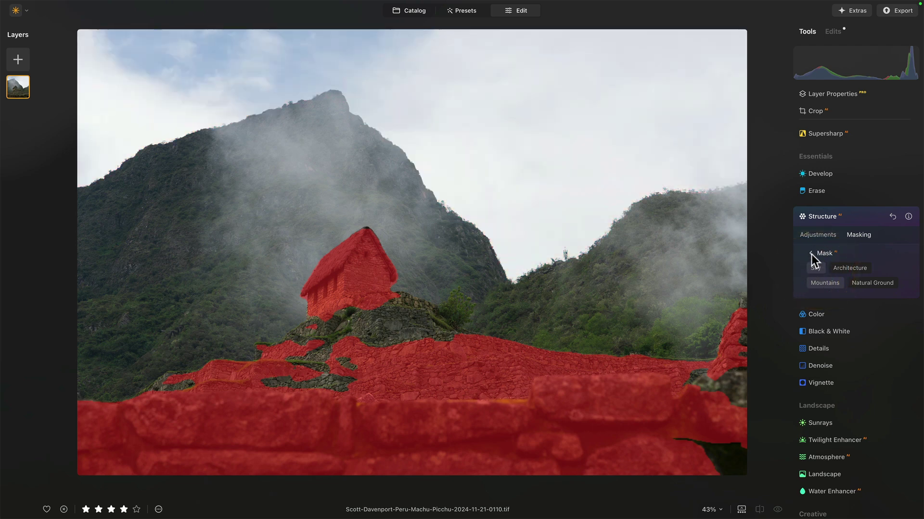
{"action": "left_click", "coordinate": [811, 254]}
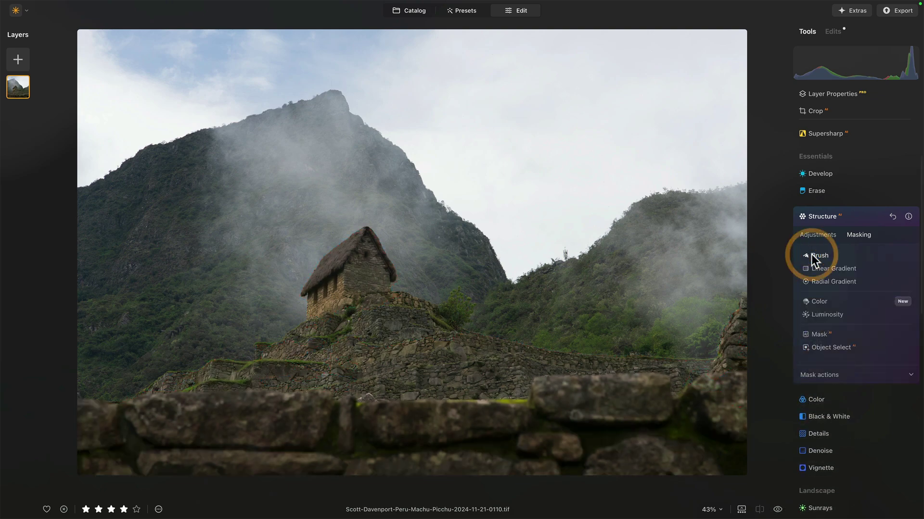
Object Select the hut and walls, adding rocks beneath the house and right-edge walls and patches.
{"action": "left_click", "coordinate": [822, 347]}
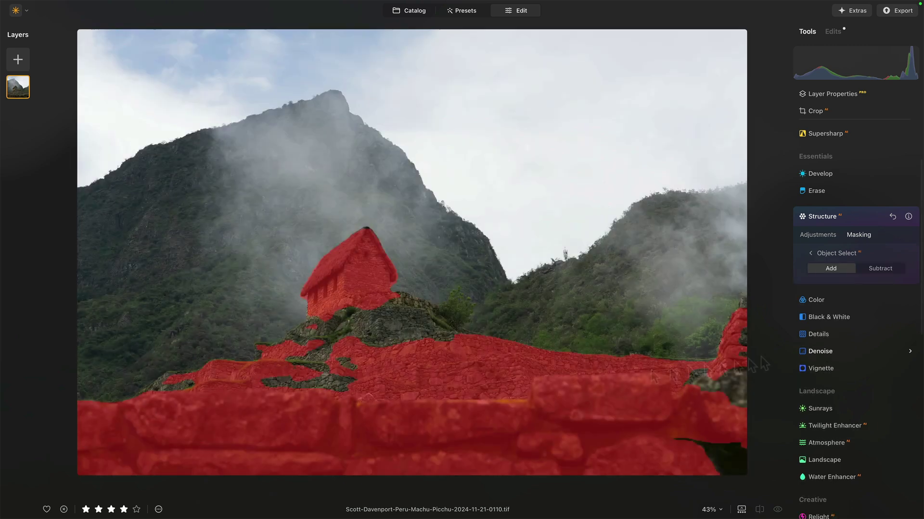
{"action": "left_click", "coordinate": [367, 326]}
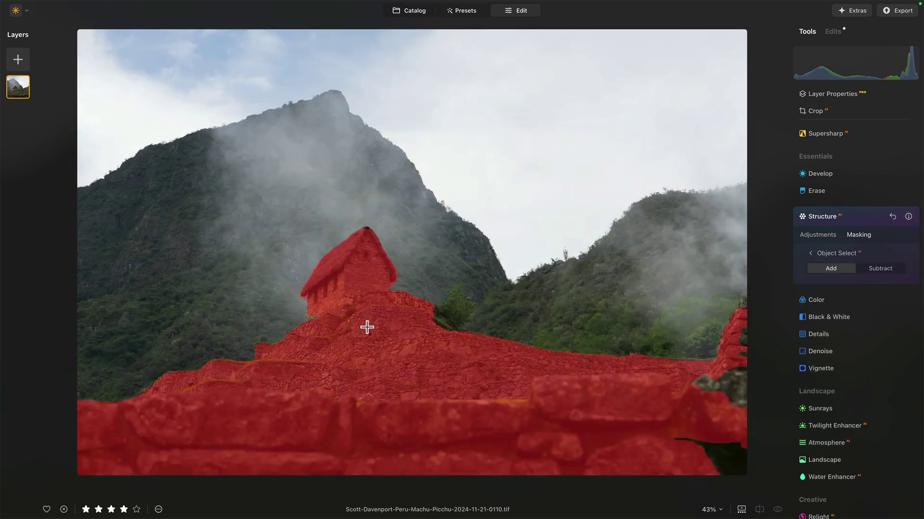
{"action": "left_click", "coordinate": [722, 380]}
{"action": "left_click", "coordinate": [738, 340]}
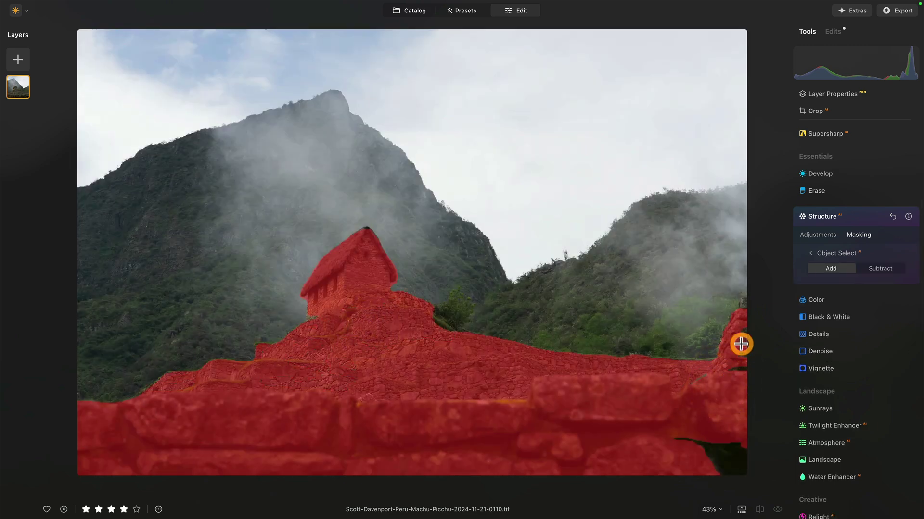
{"action": "left_click", "coordinate": [744, 306]}
{"action": "left_click", "coordinate": [742, 353]}
{"action": "left_click", "coordinate": [744, 332]}
{"action": "left_click", "coordinate": [727, 454]}
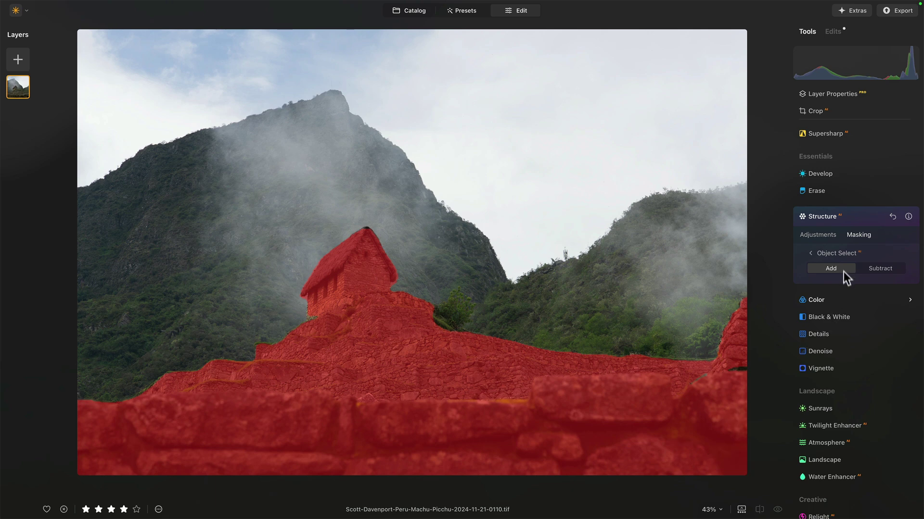
Set the Structure Amount to 50.
{"action": "left_click", "coordinate": [810, 253]}
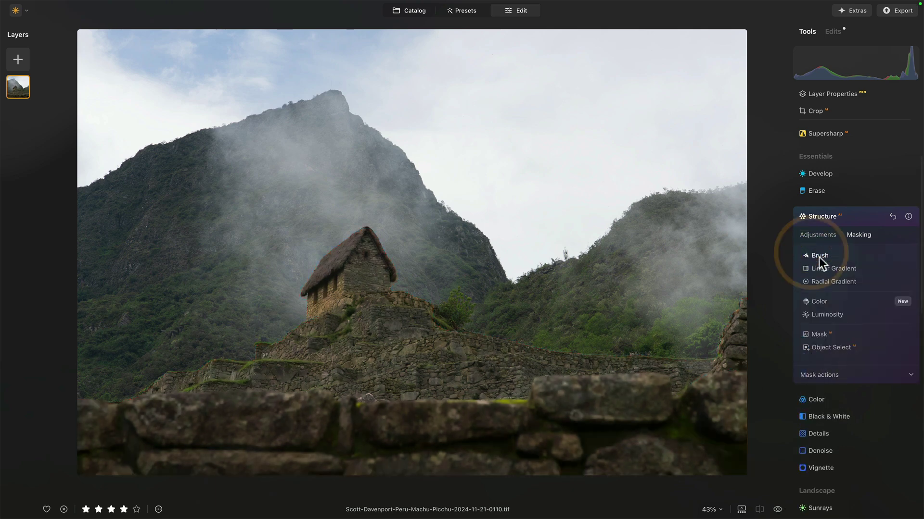
{"action": "left_click", "coordinate": [823, 234]}
{"action": "left_click", "coordinate": [880, 267]}
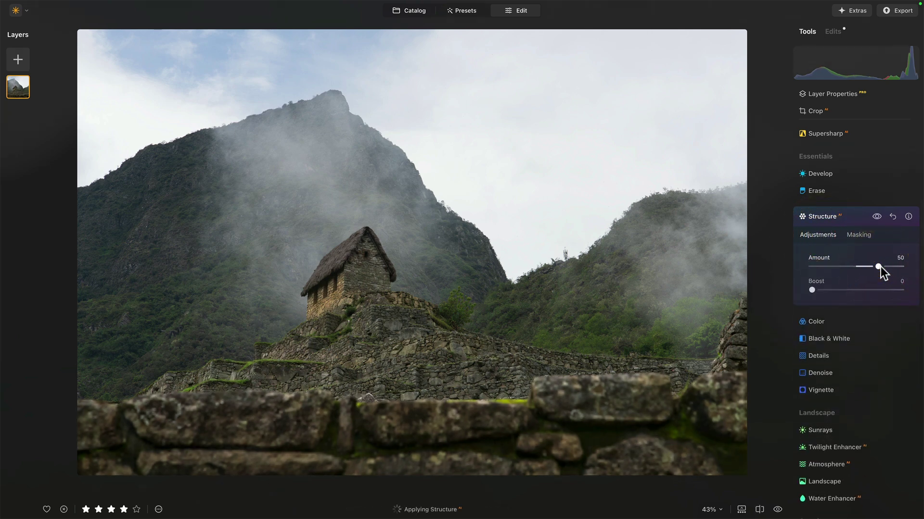